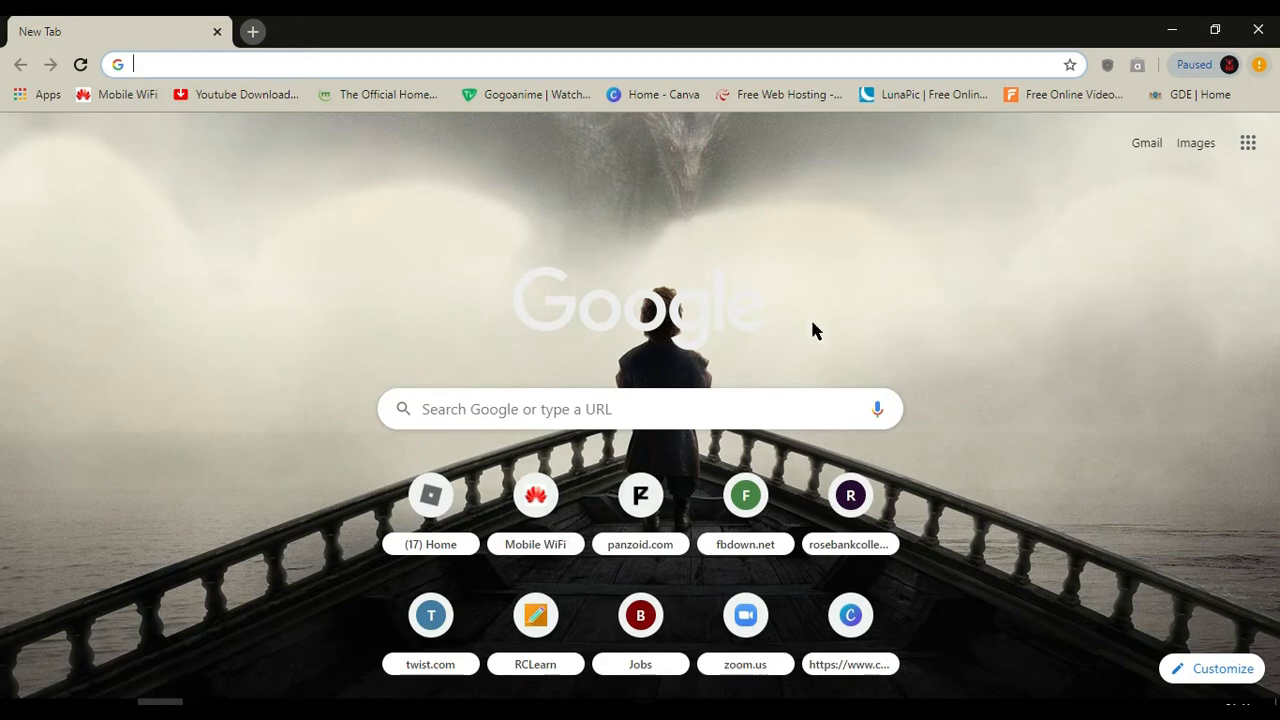
double_click(586, 40)
left_click_drag(783, 257, 630, 140)
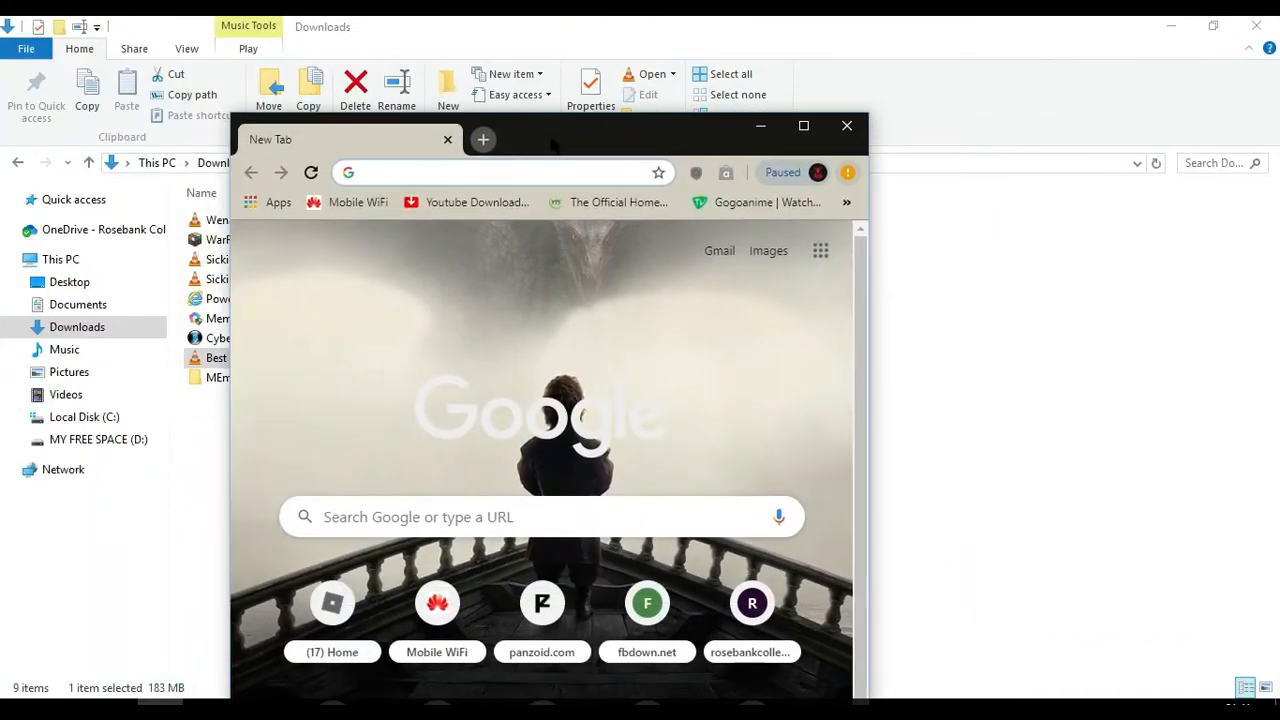
double_click(629, 139)
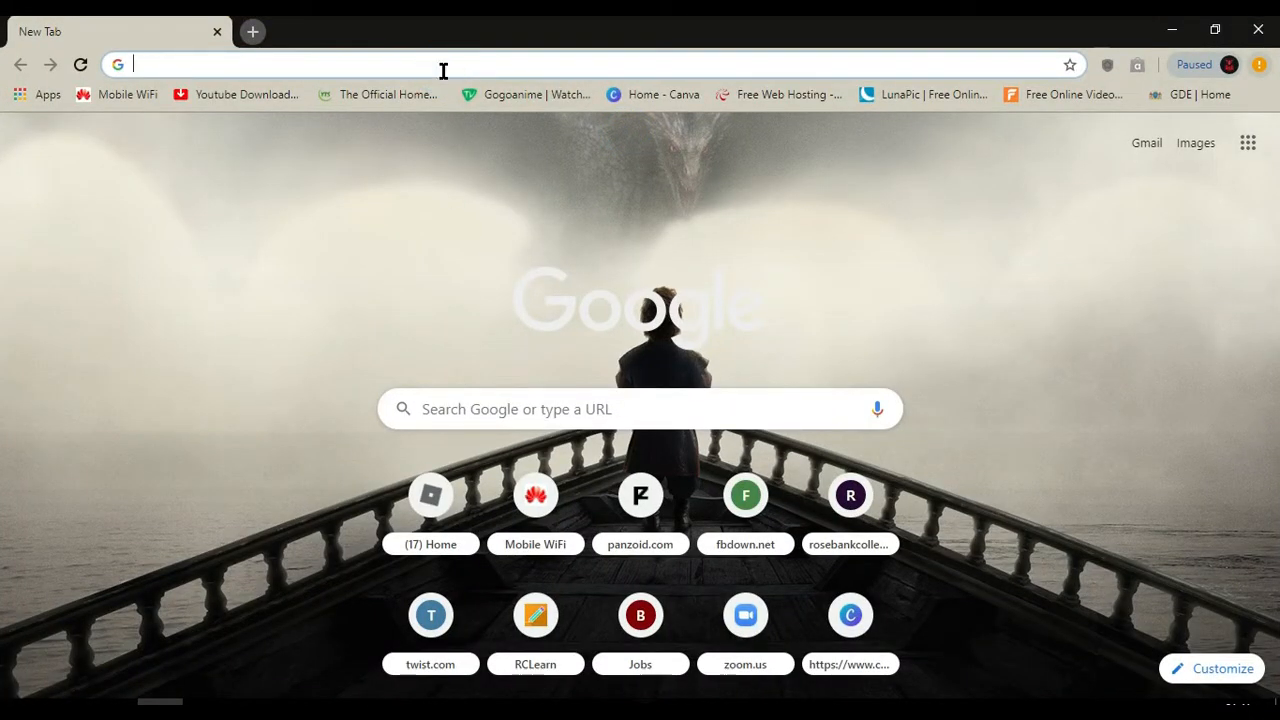
- Search Google for visual studio and open the Visual Studio Community page from the results
type("visu")
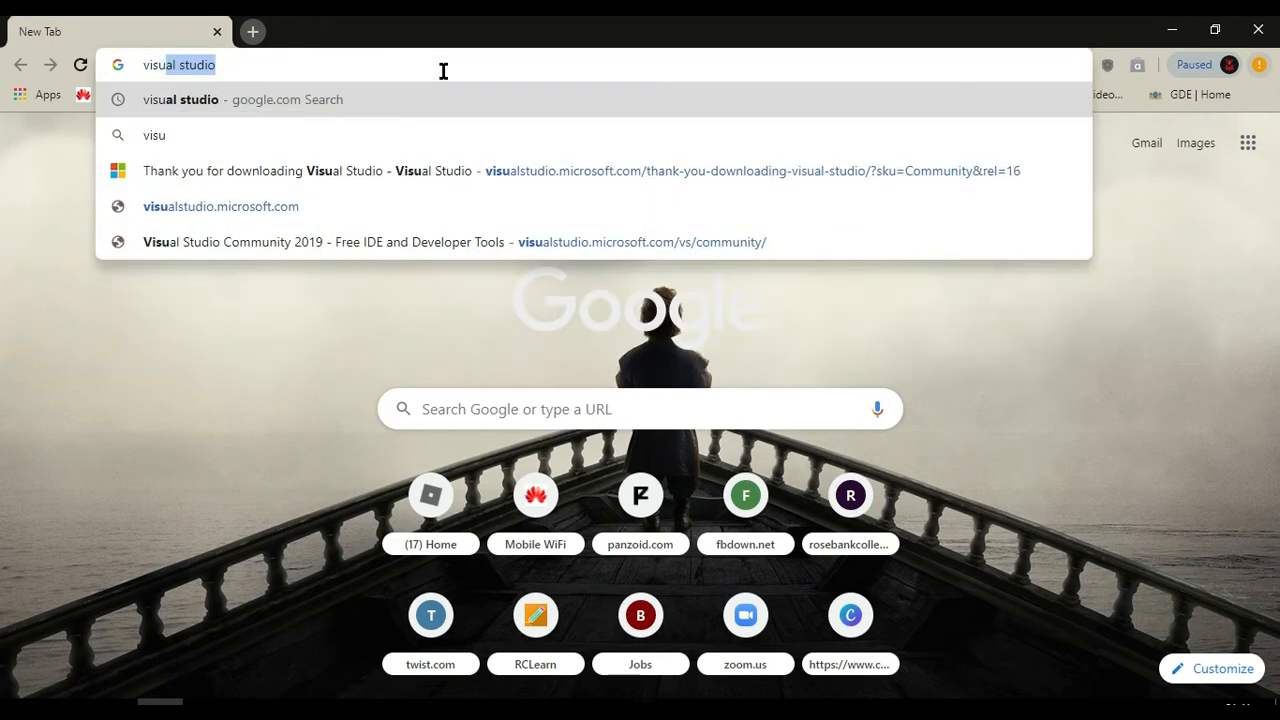
key("Return")
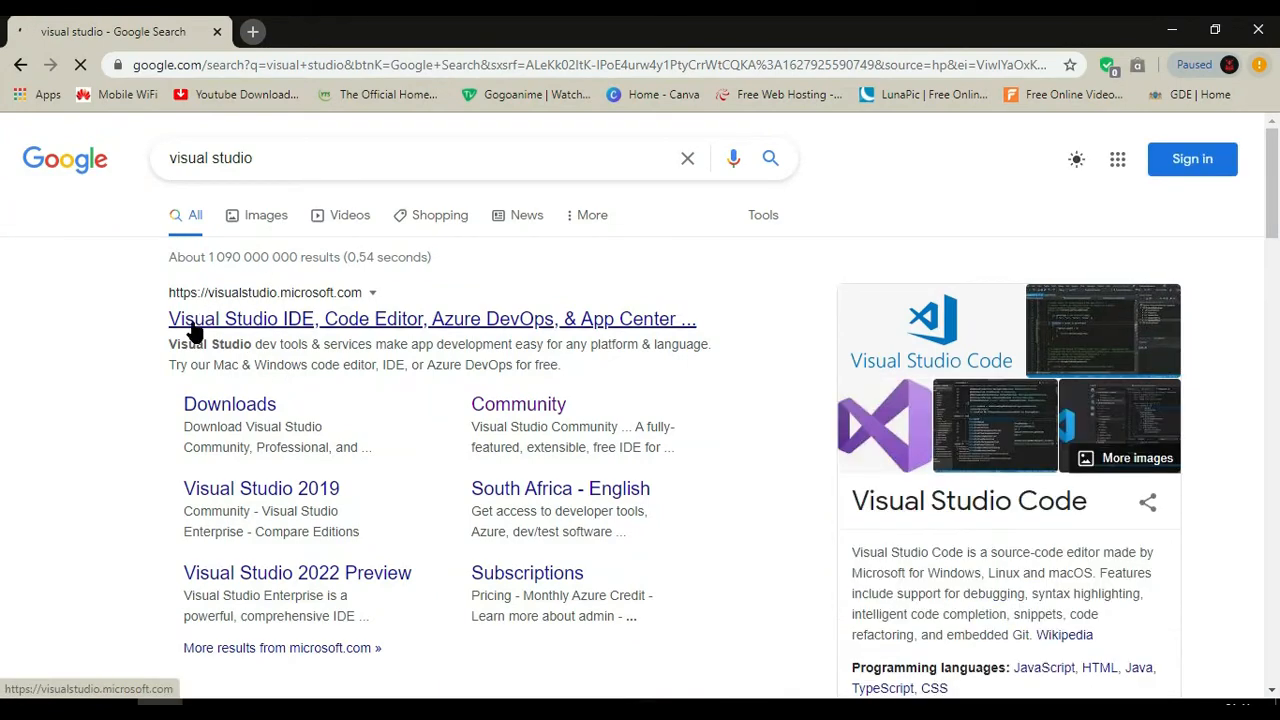
scroll(615, 535, "down", 3)
scroll(617, 549, "up", 3)
left_click(540, 410)
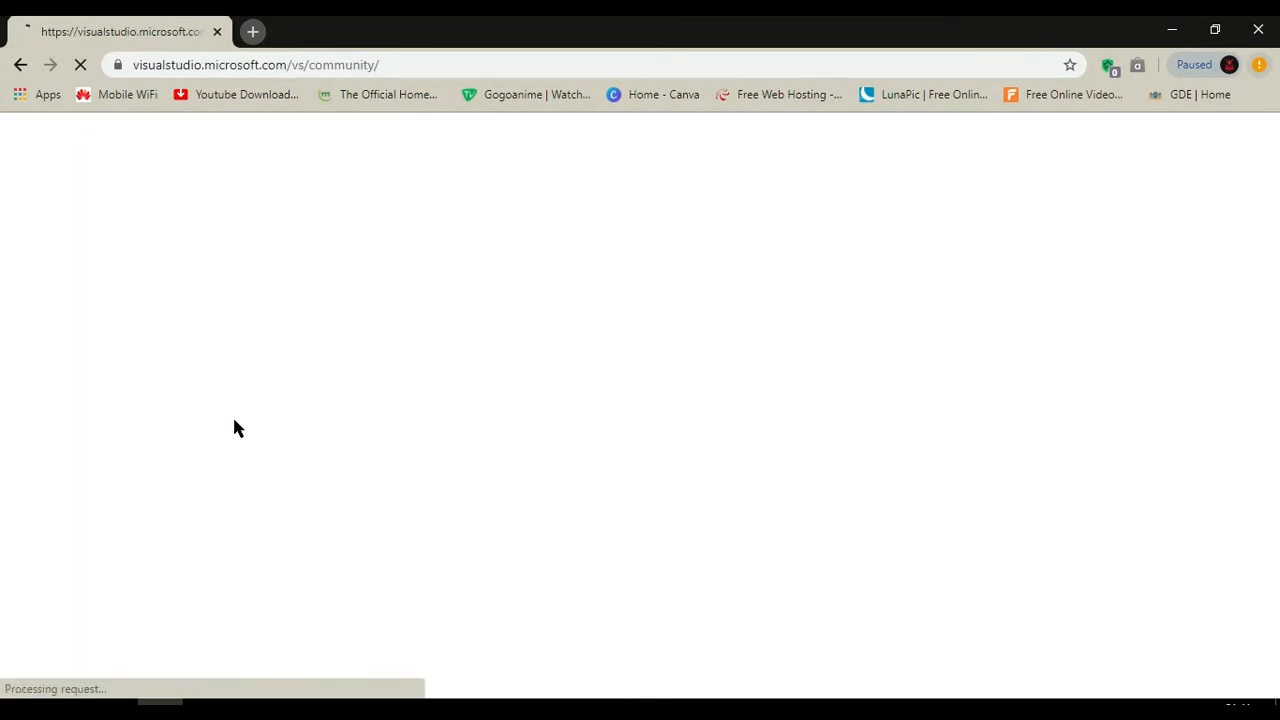
- Download the Visual Studio Community installer and save it under its suggested file name
scroll(630, 403, "down", 2)
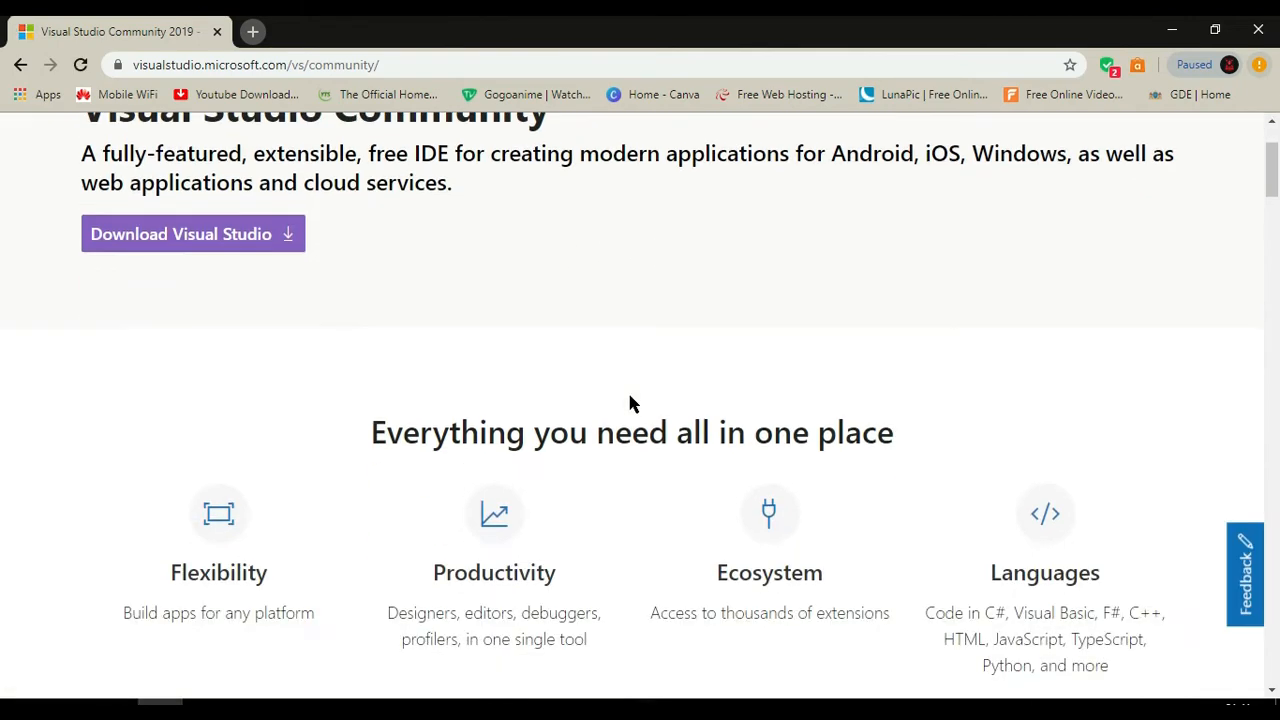
scroll(630, 403, "up", 2)
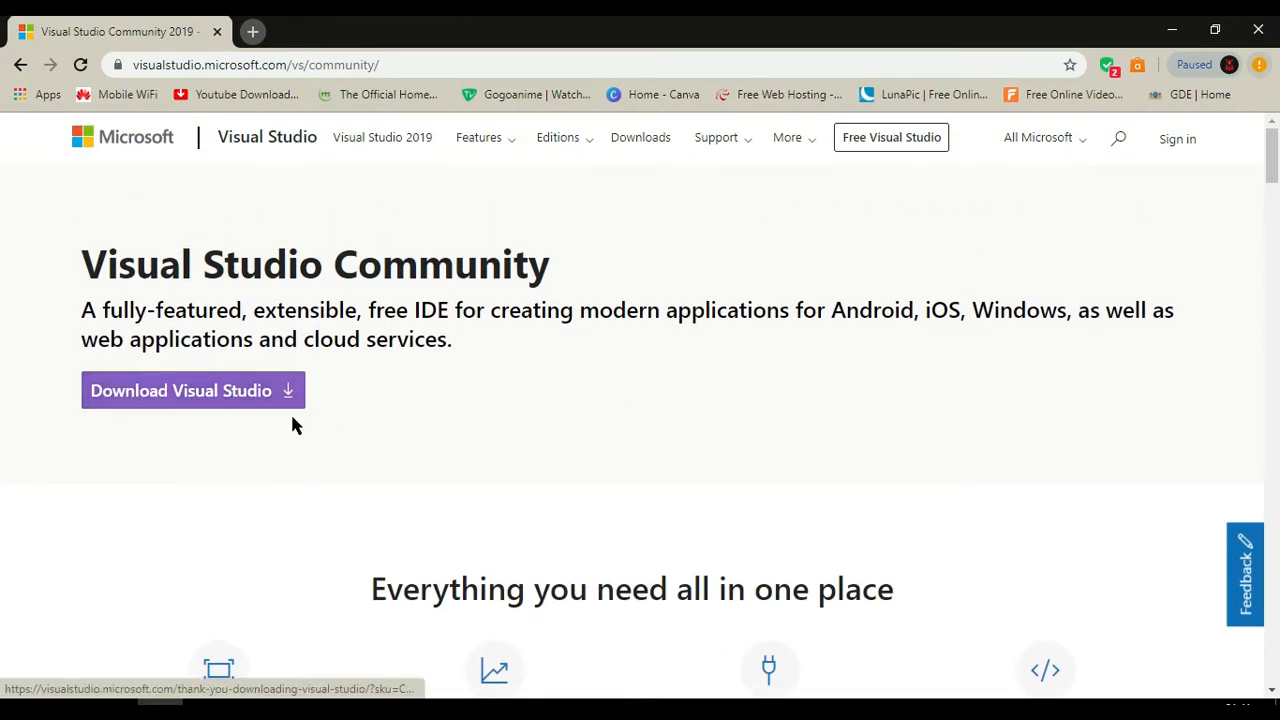
left_click(228, 394)
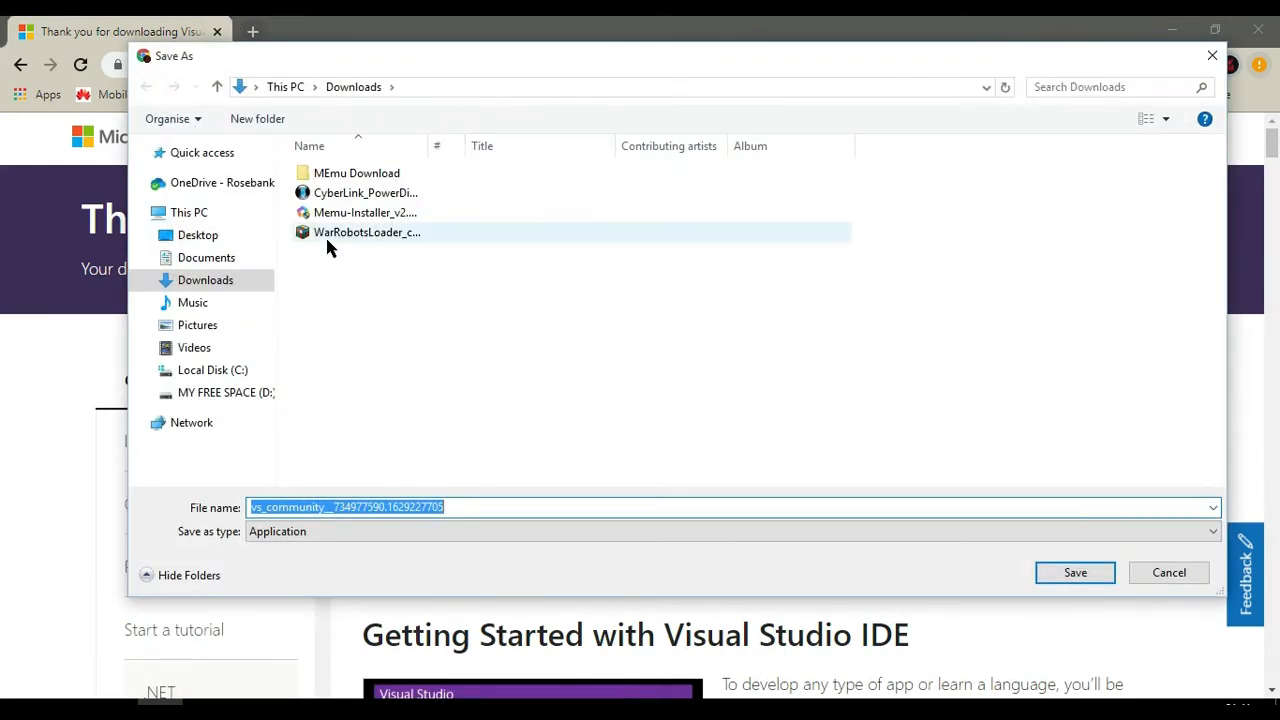
left_click(1080, 573)
- Examine the installation guidance and getting-started tutorials on the Visual Studio download page
scroll(640, 415, "down", 2)
scroll(673, 412, "down", 12)
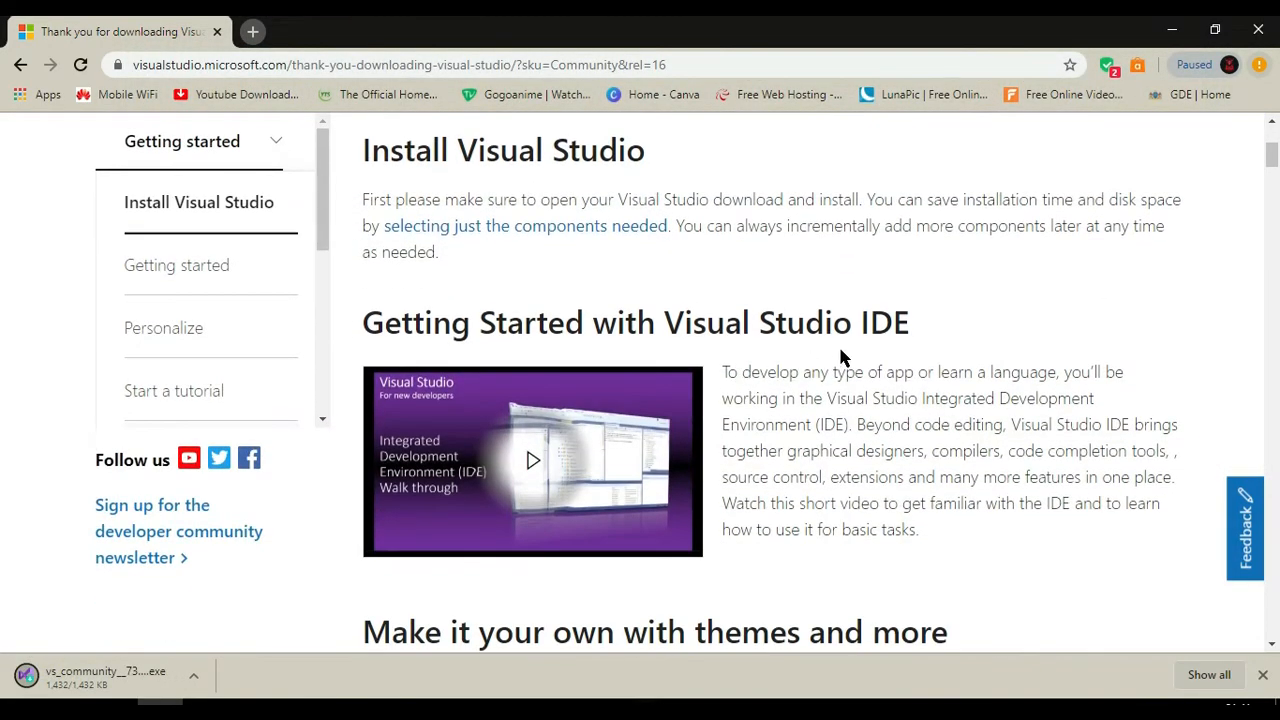
scroll(858, 336, "up", 6)
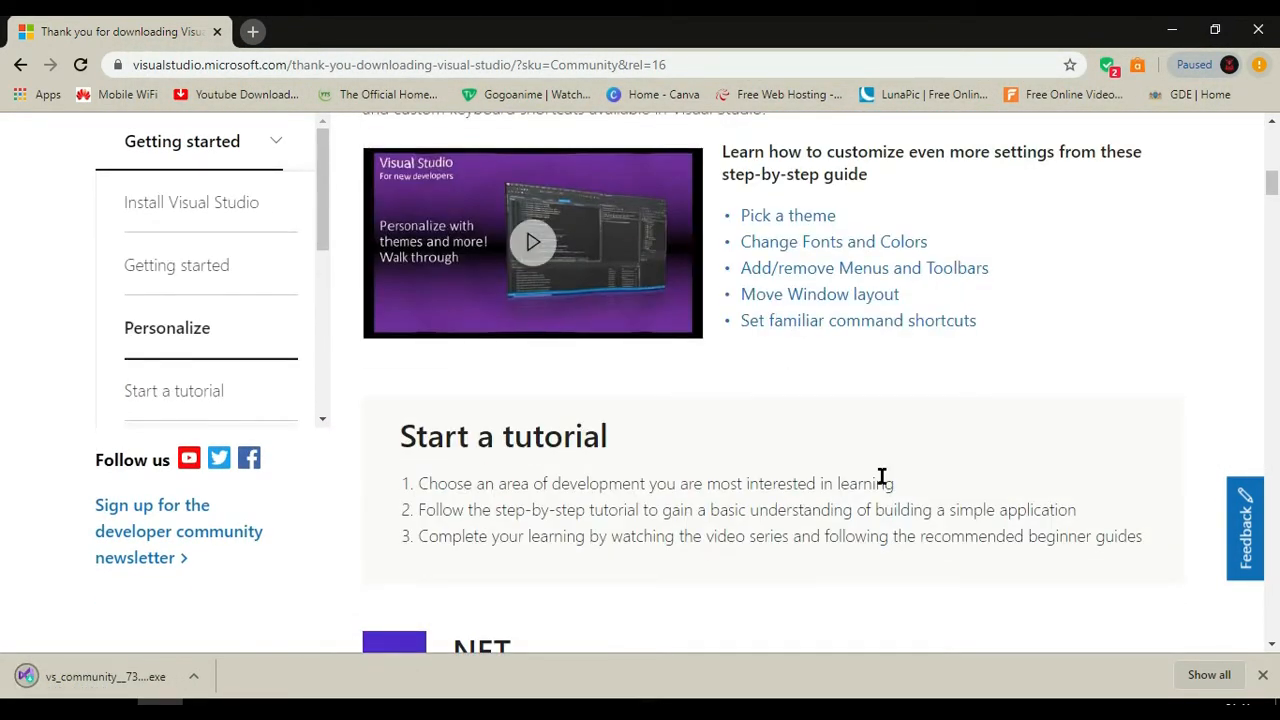
scroll(700, 409, "down", 3)
scroll(757, 506, "down", 5)
scroll(880, 420, "down", 2)
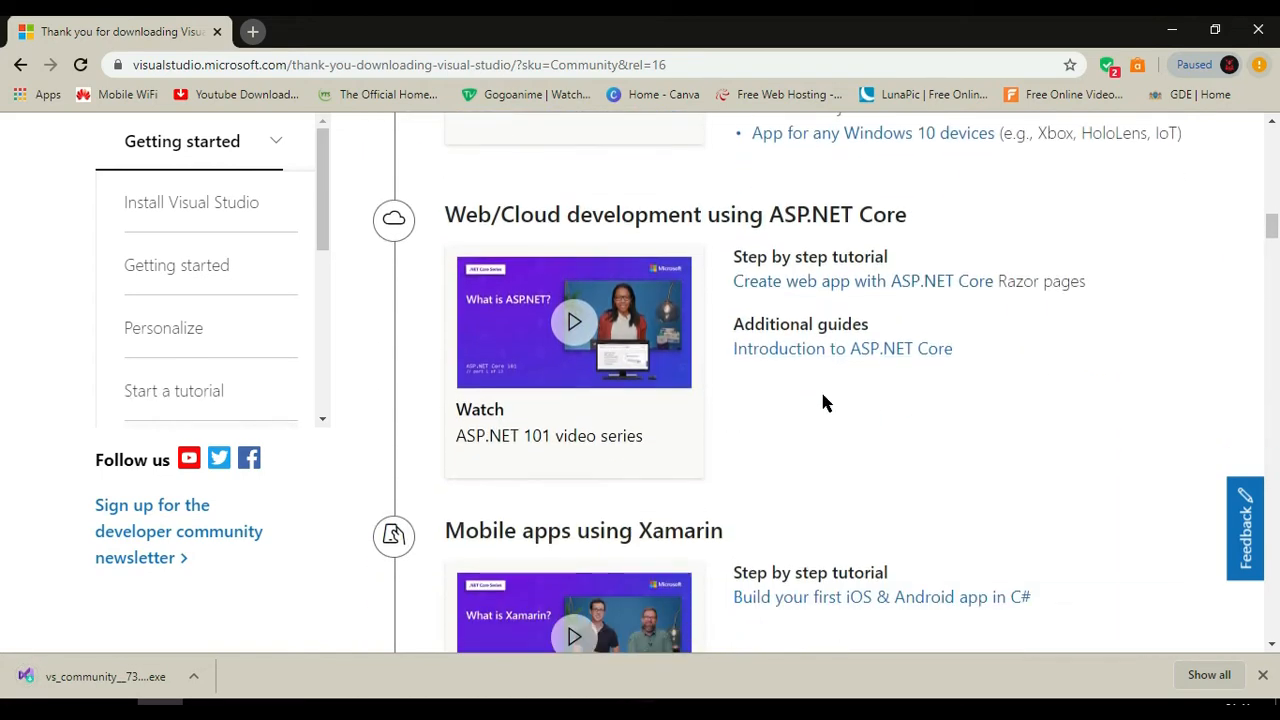
scroll(975, 310, "down", 3)
scroll(889, 409, "up", 14)
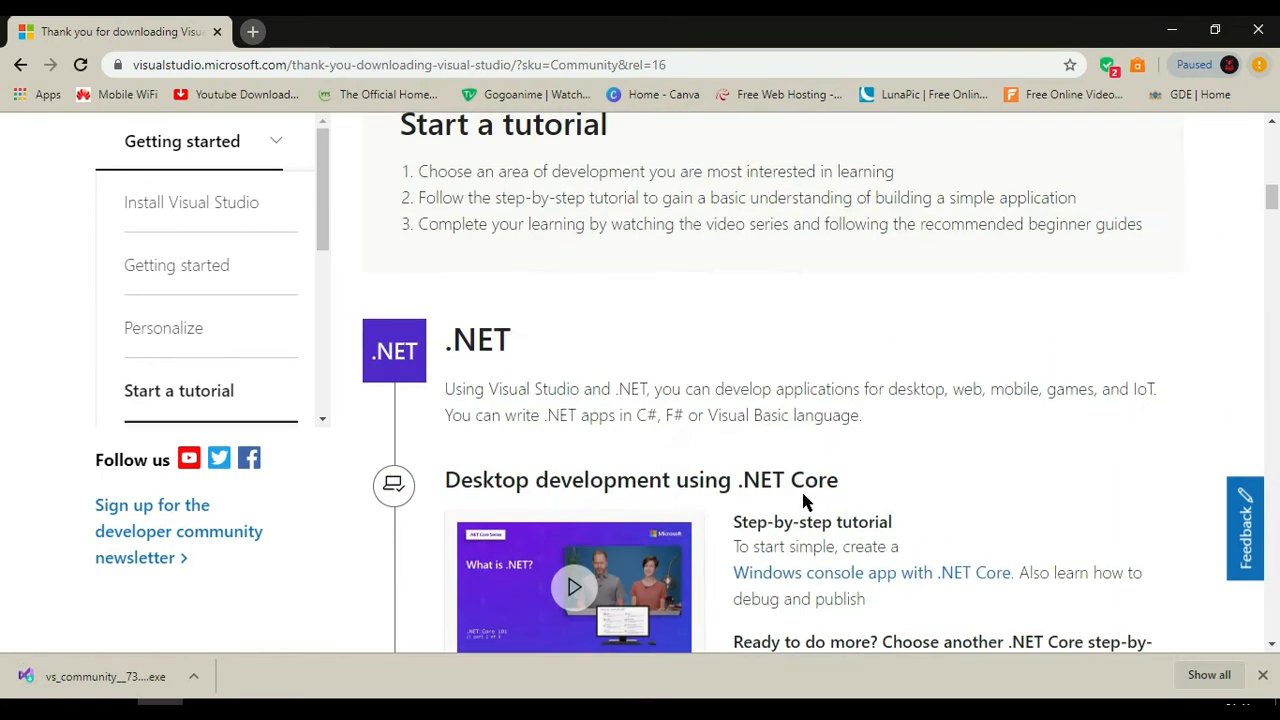
- Run the vs_community installer from the Downloads folder on drive D, accept the terms, and dismiss the installer message
left_click(252, 703)
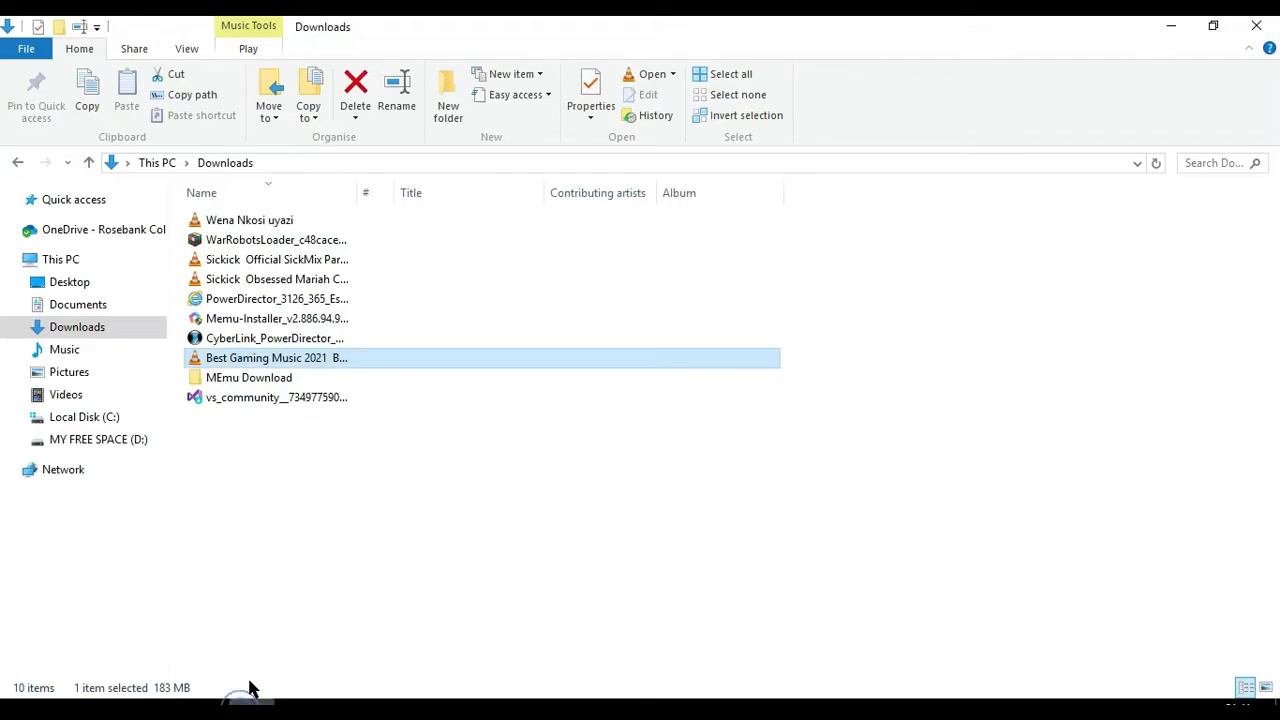
left_click(77, 441)
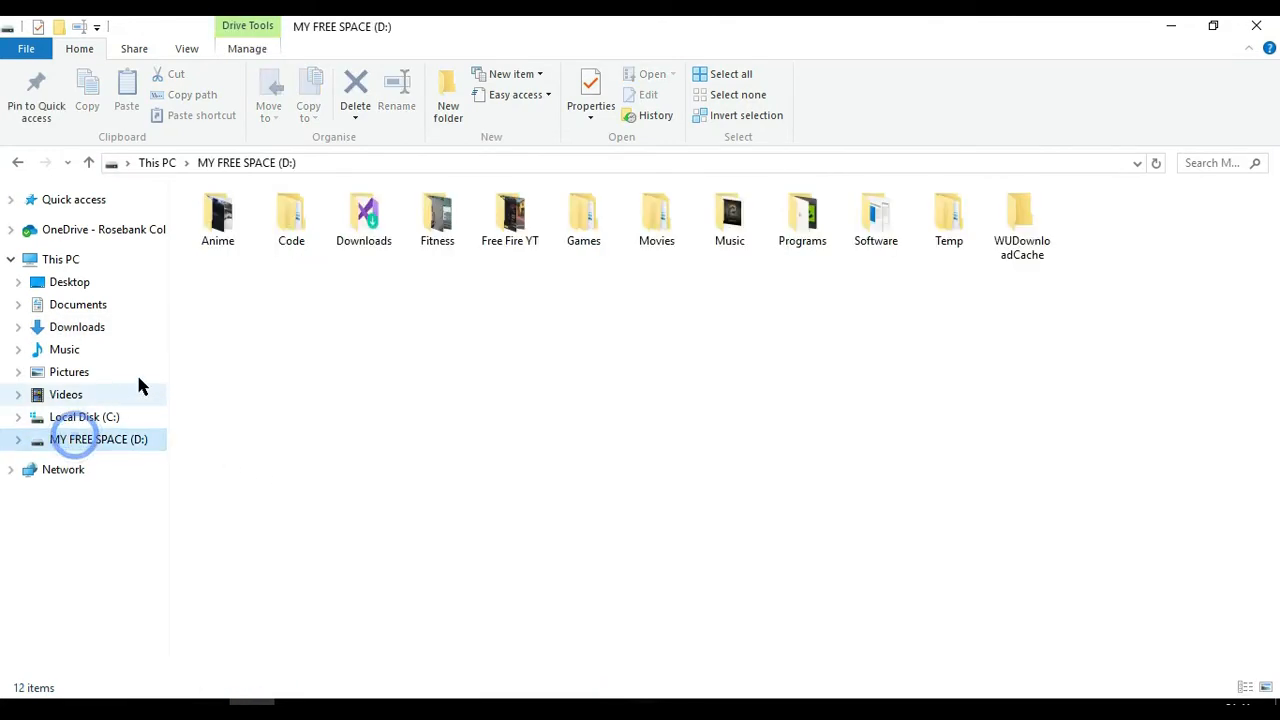
double_click(380, 243)
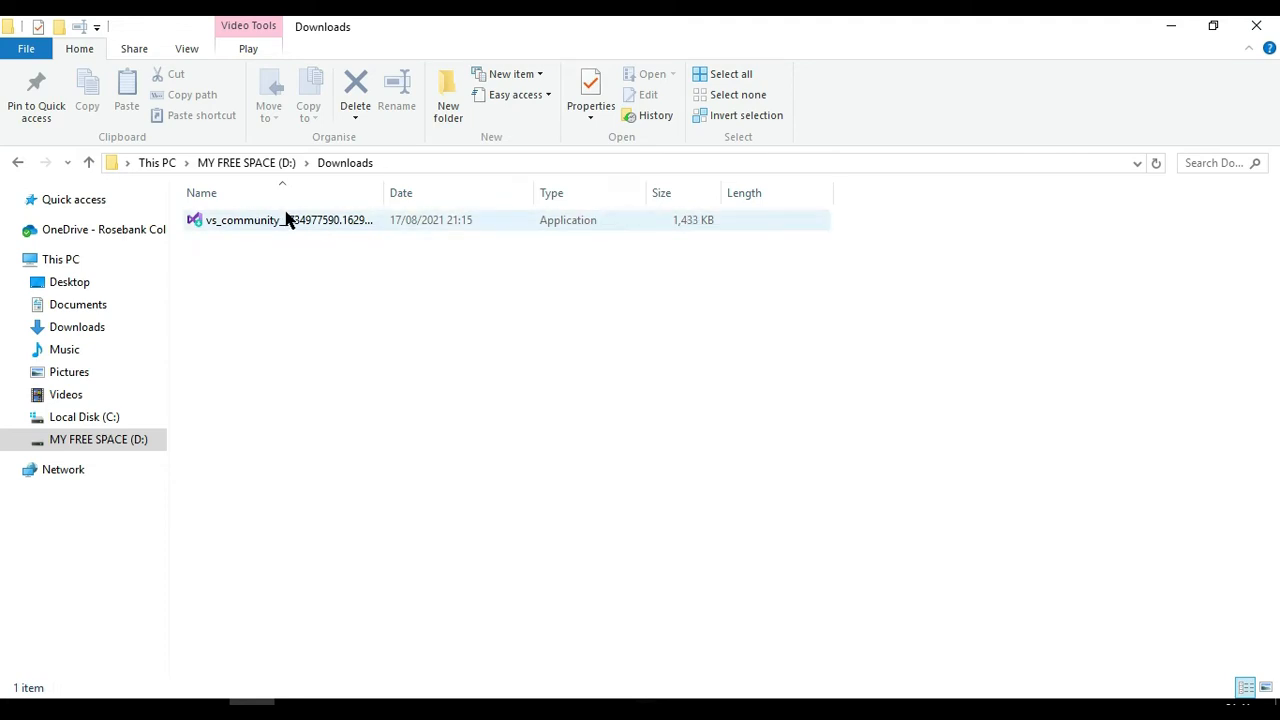
left_click(418, 230)
double_click(418, 230)
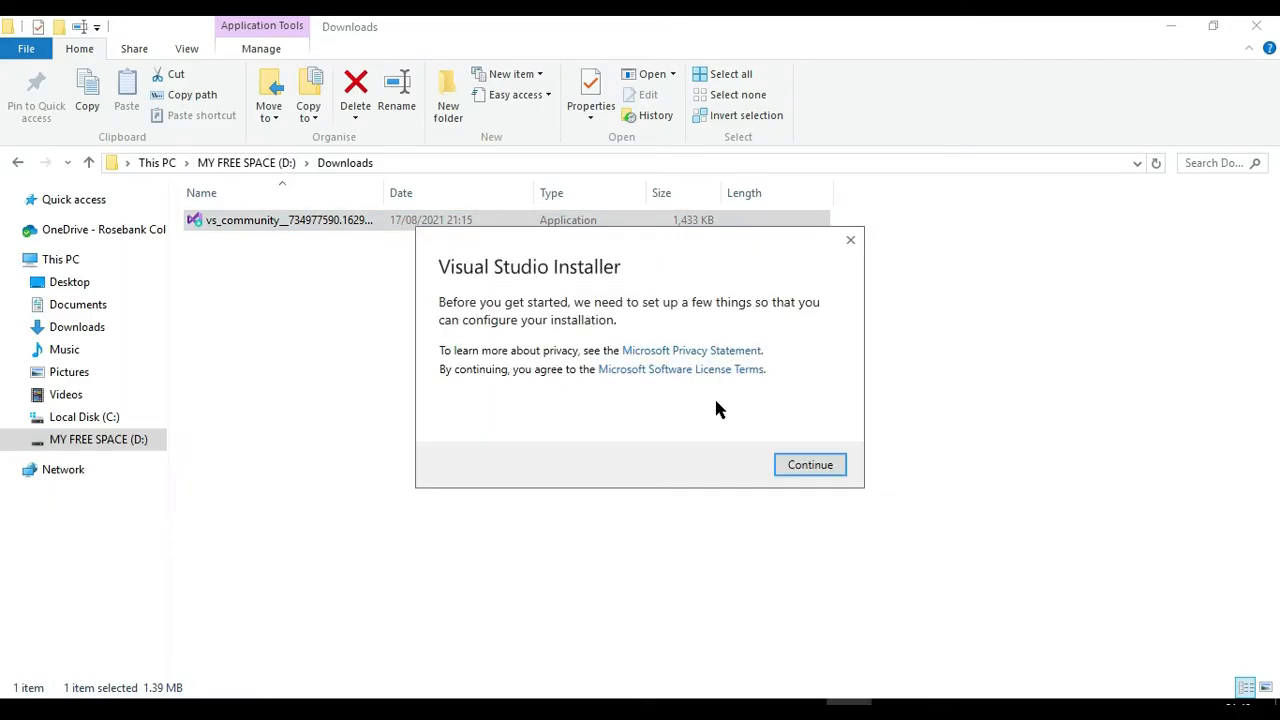
left_click(814, 470)
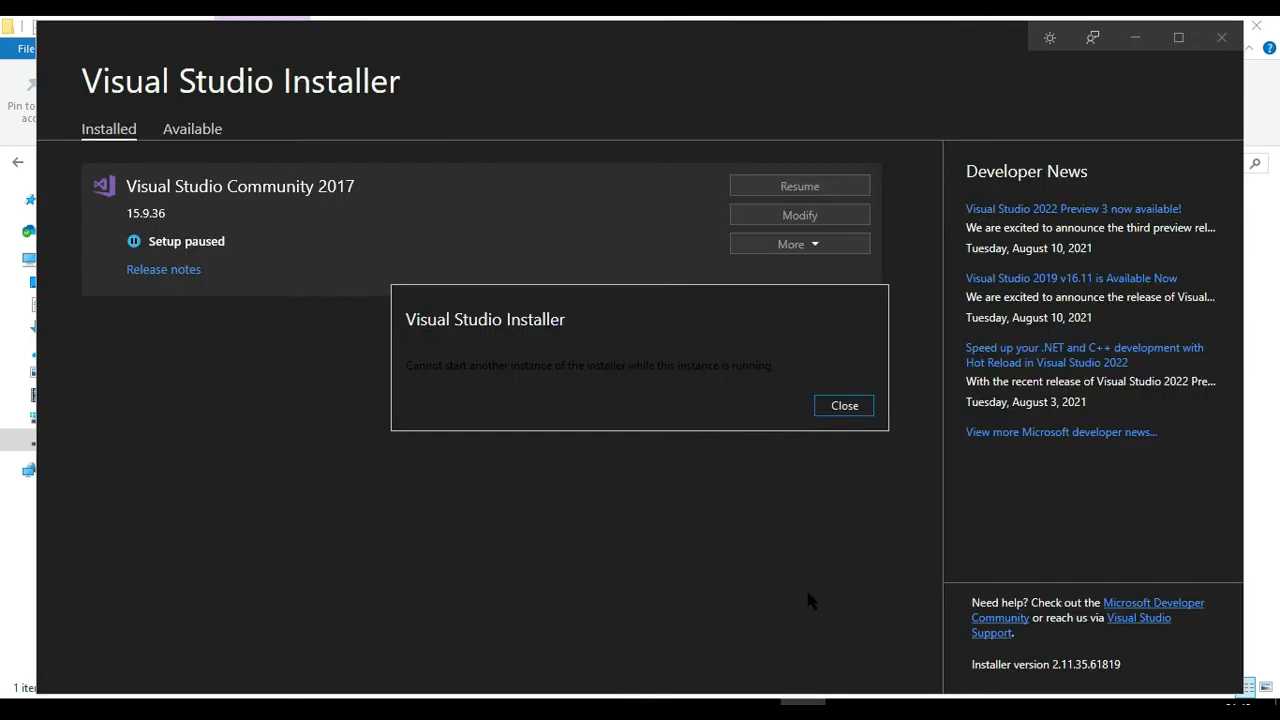
left_click(831, 404)
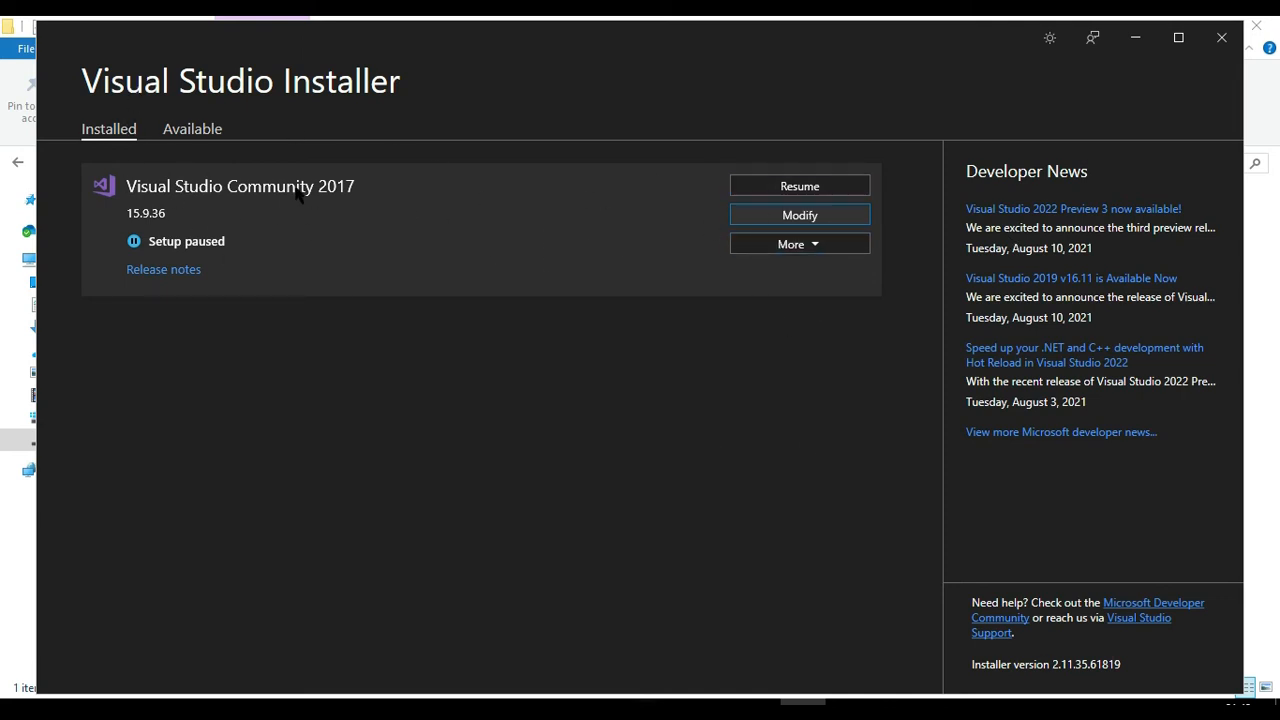
- Review the workloads for Visual Studio Community 2017 and start modifying the installation with Install while downloading
left_click(843, 216)
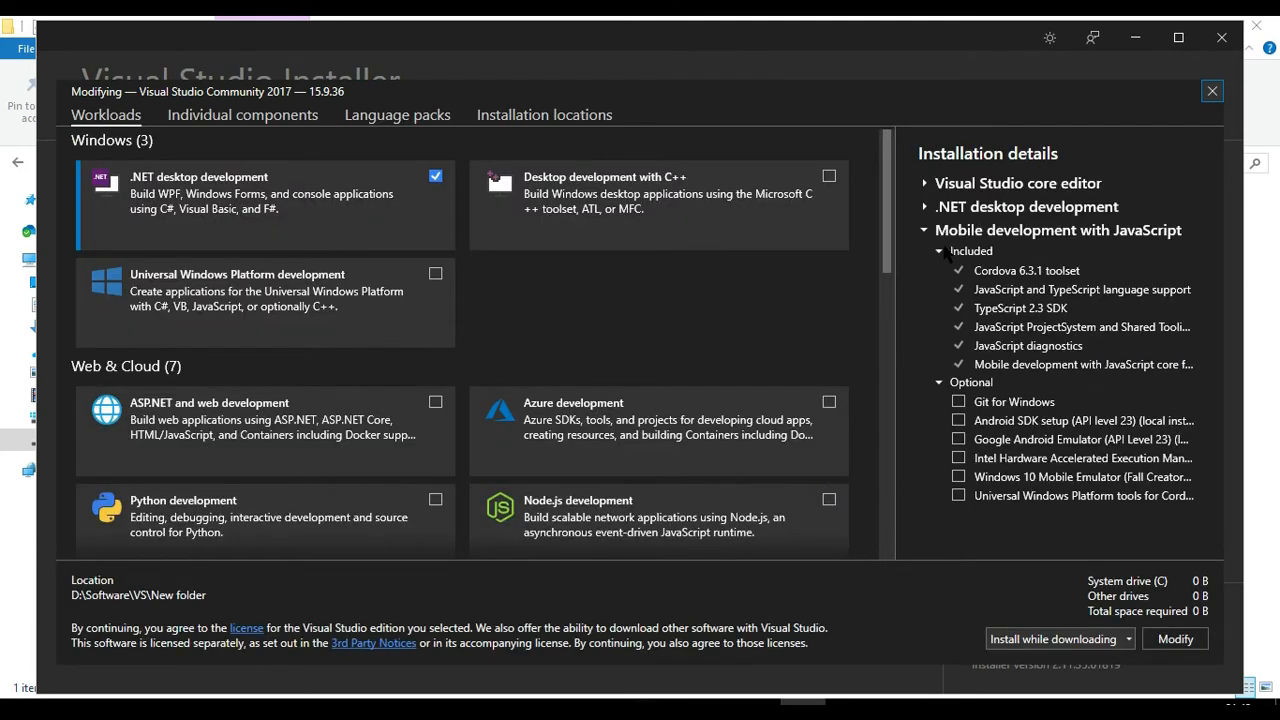
scroll(800, 285, "down", 7)
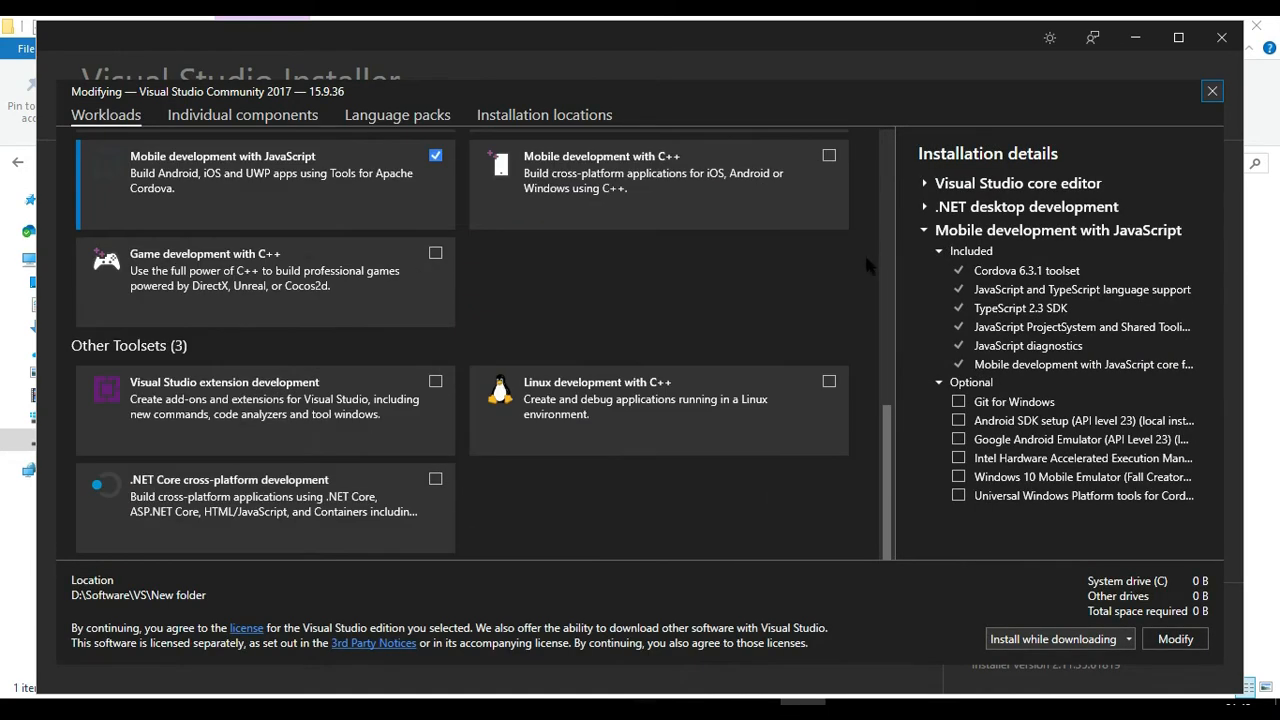
scroll(700, 342, "up", 3)
scroll(700, 343, "up", 4)
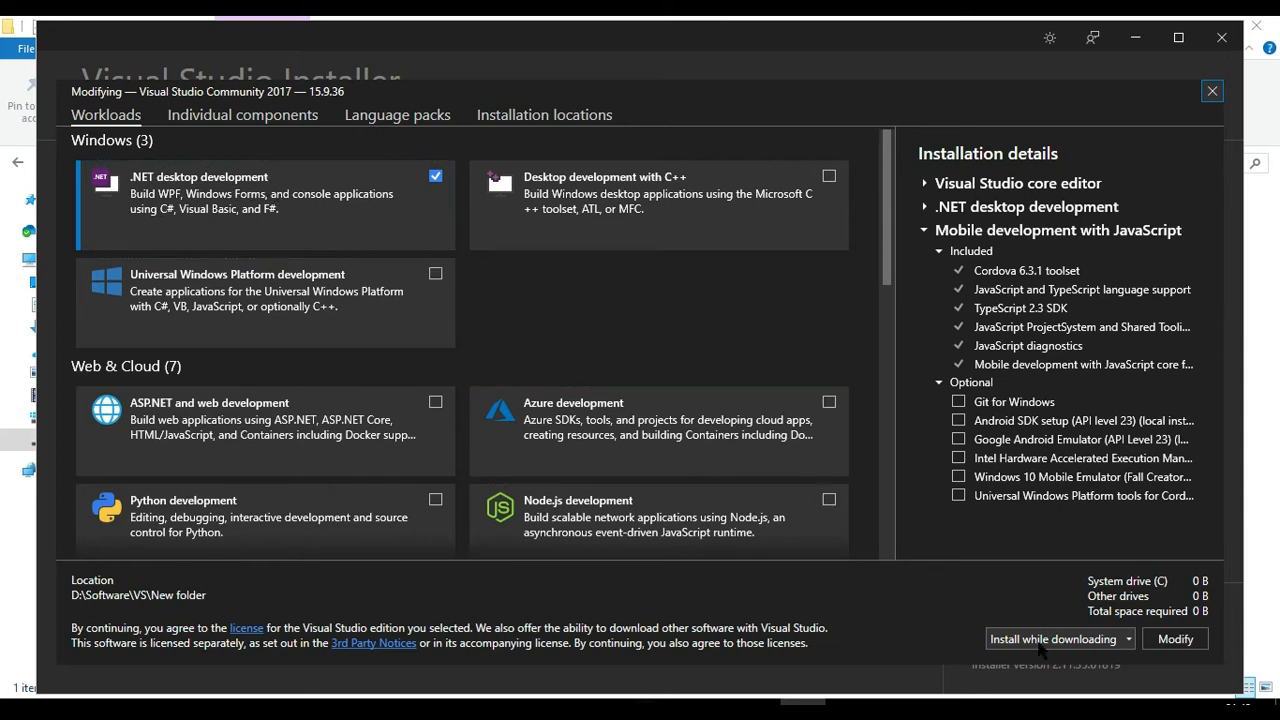
left_click(1147, 640)
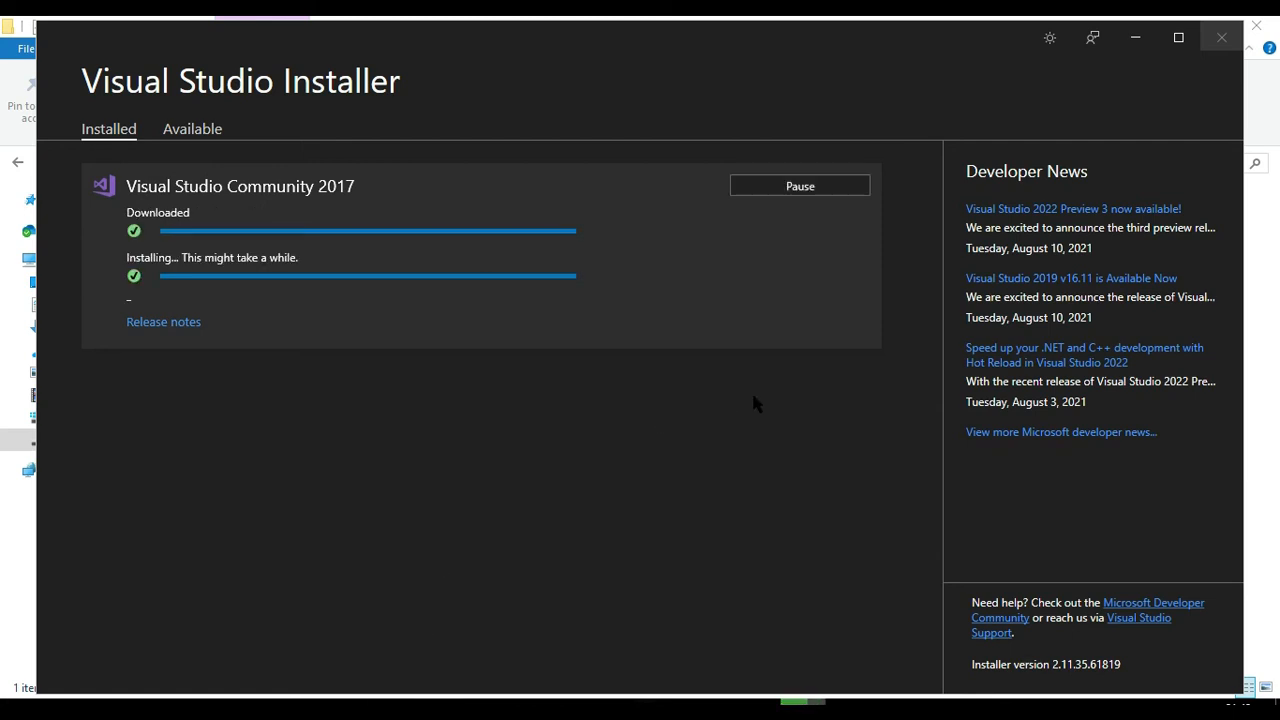
- Search Windows for visual and try to launch Visual Studio 2017 while setup is running
key("super")
type("vis")
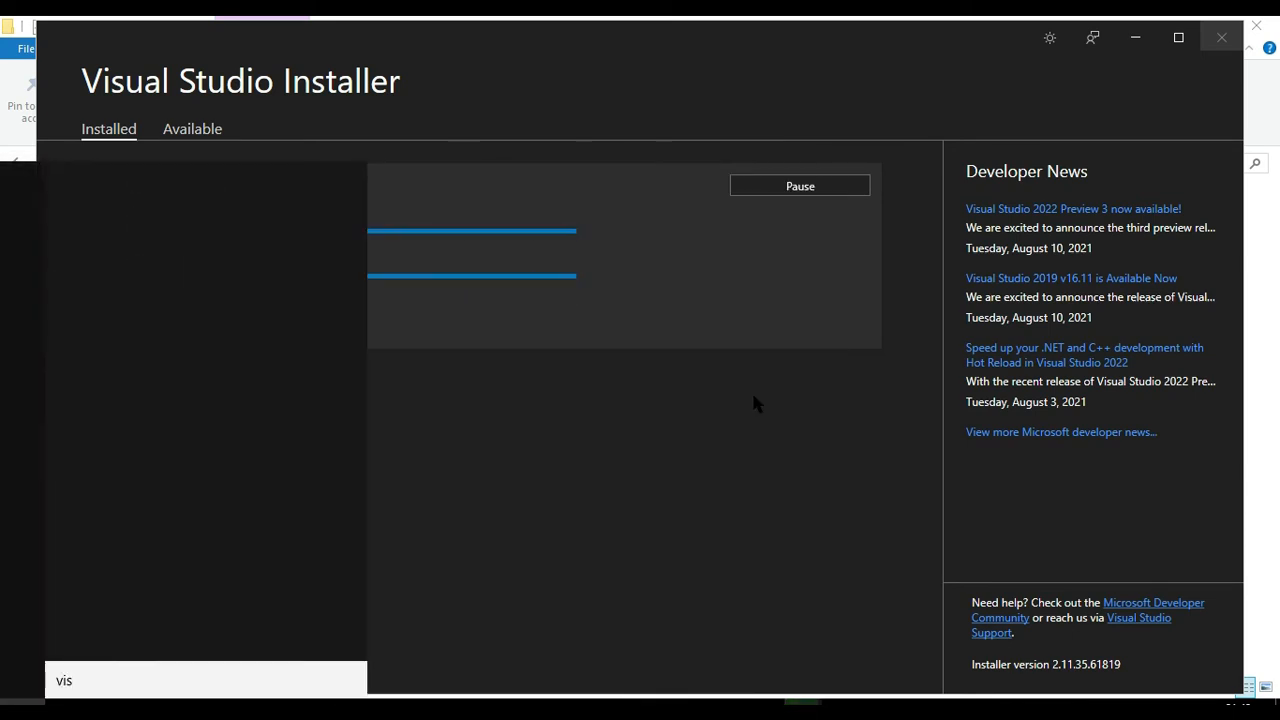
type("u")
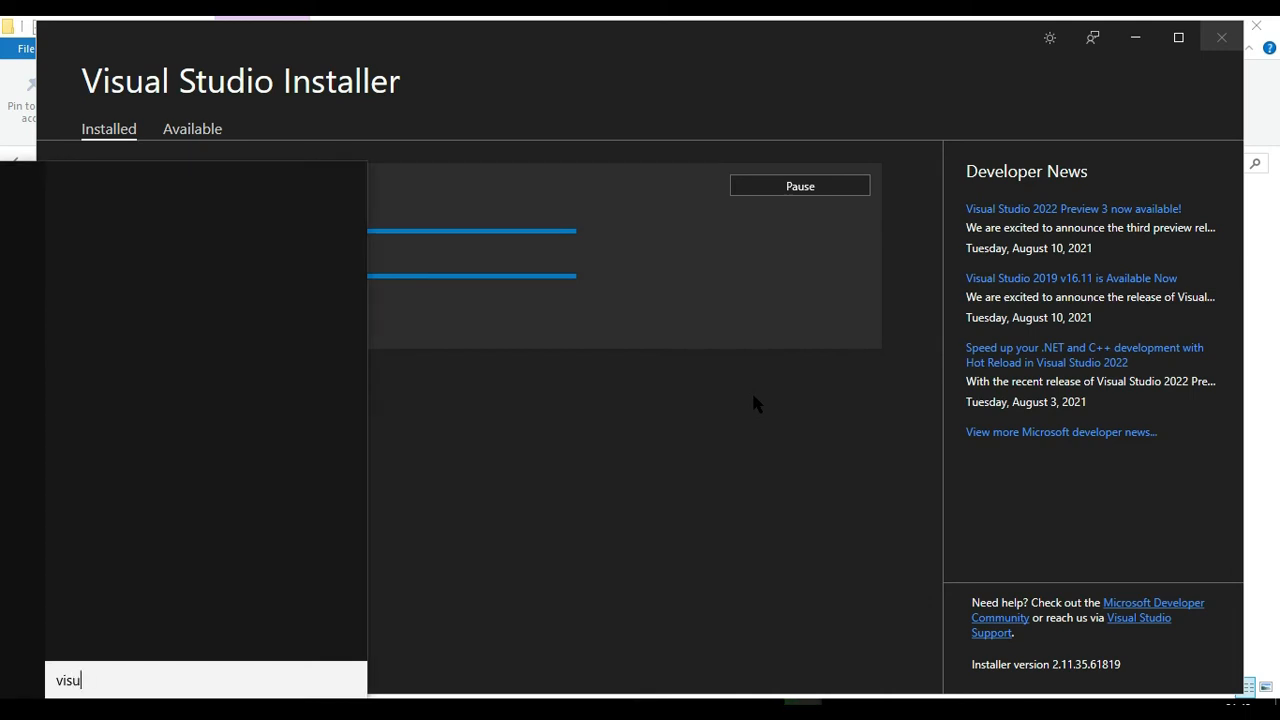
type("al")
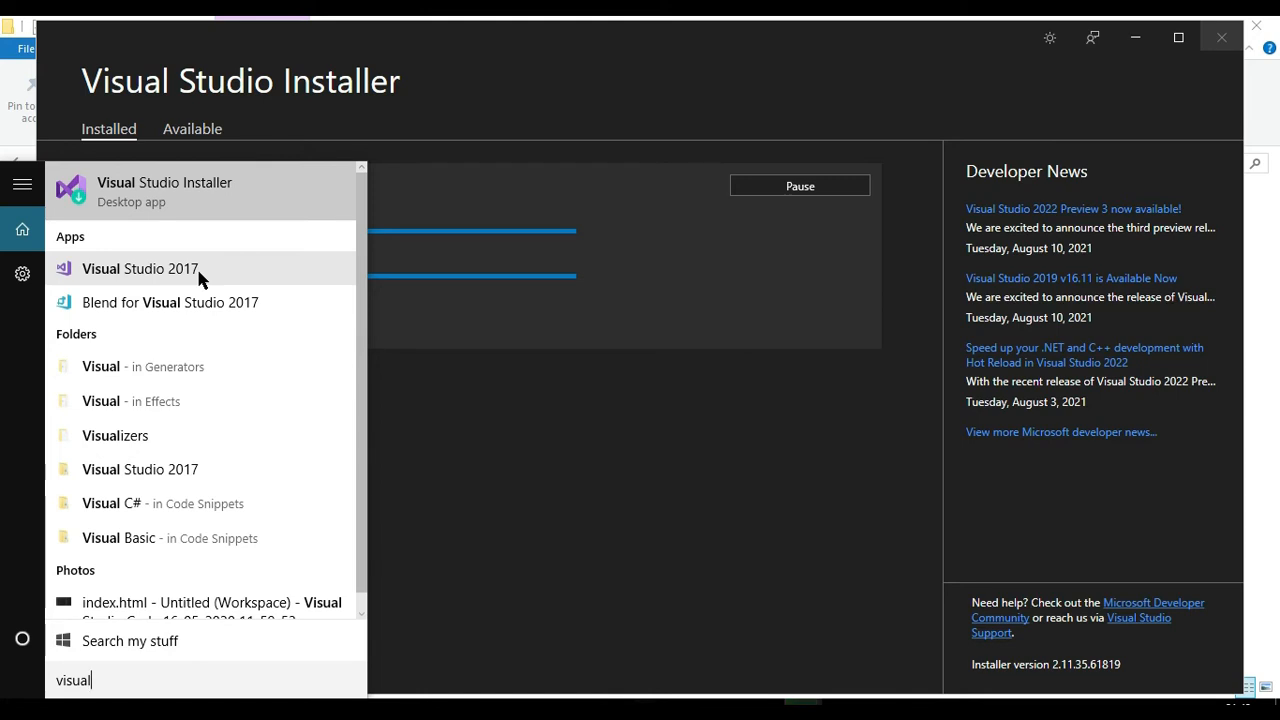
left_click(233, 268)
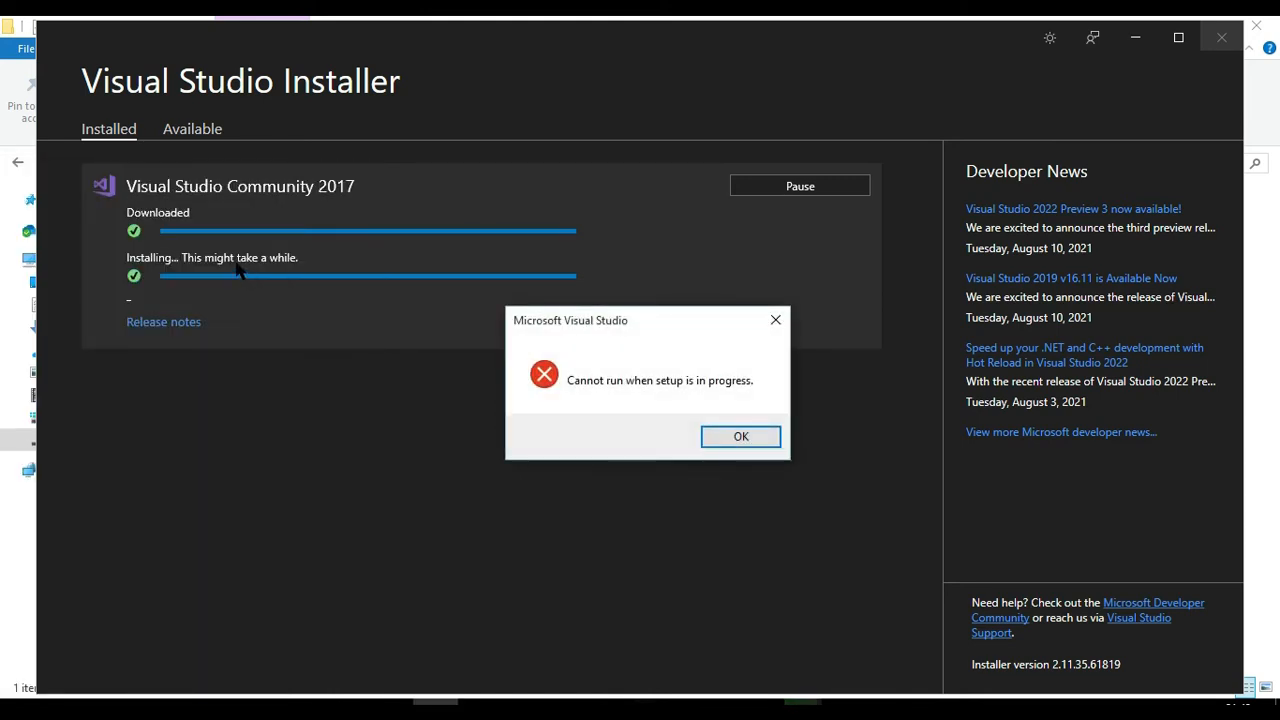
left_click(764, 436)
- Close the Visual Studio Installer and bring up the Visual Studio 2017 start page
left_click(1220, 40)
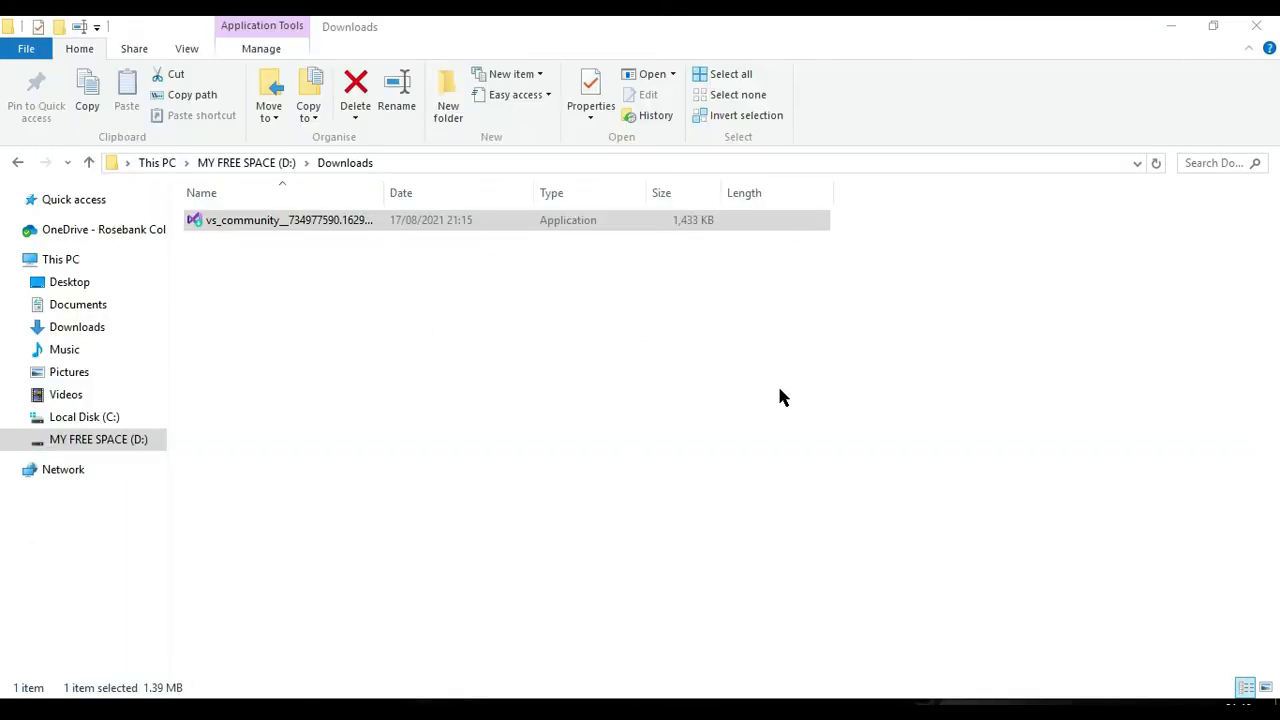
left_click(432, 706)
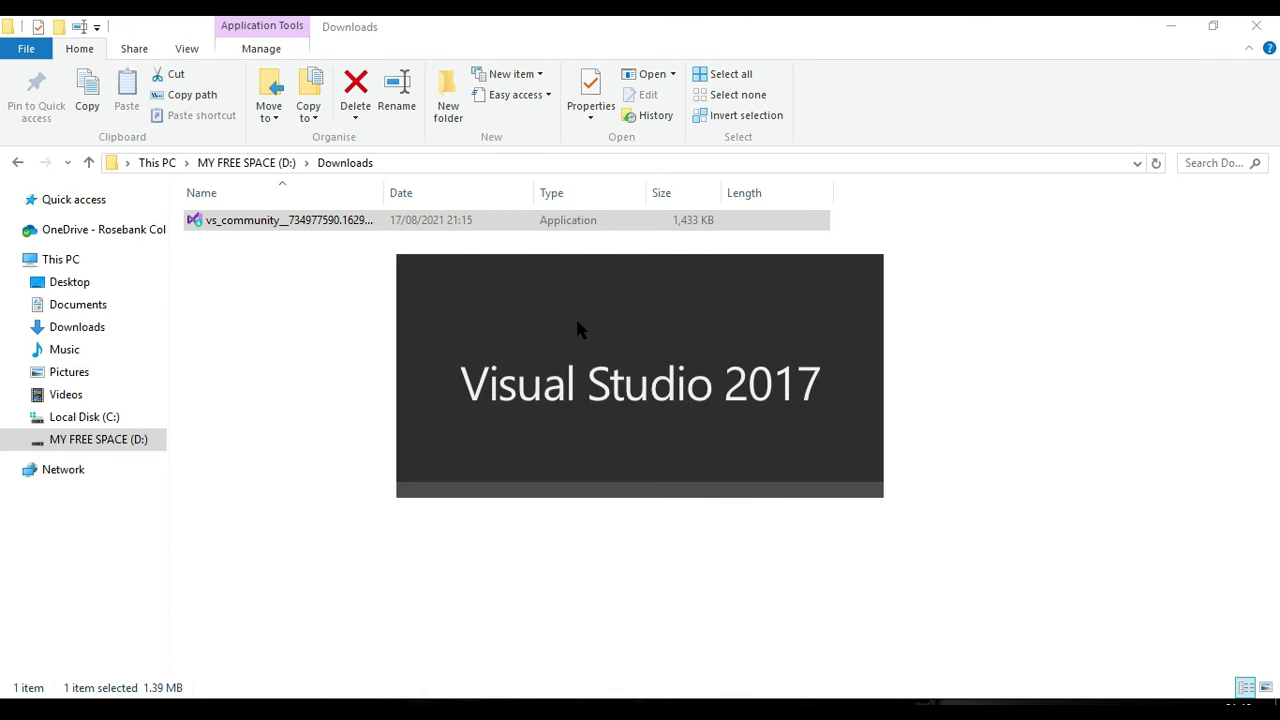
key("super")
type("vis")
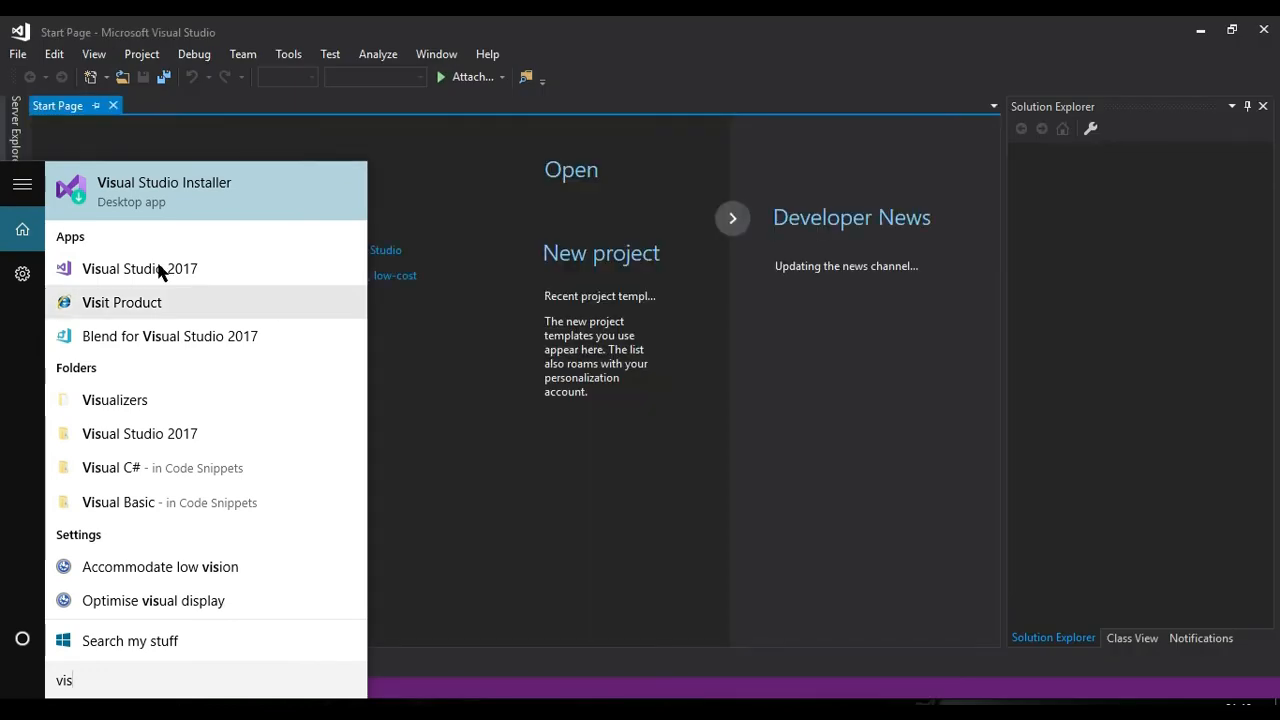
left_click(457, 163)
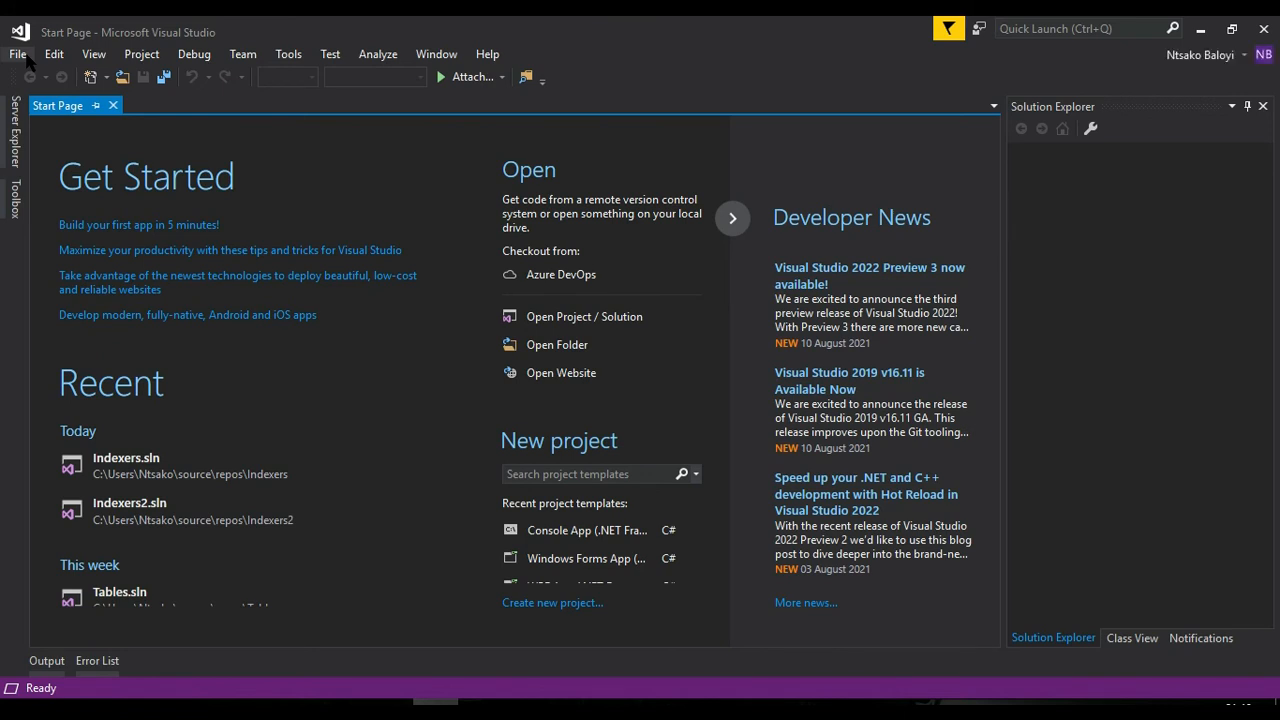
- Create a new Visual C# Console App (.NET Framework) project named HelloWorld
left_click(22, 56)
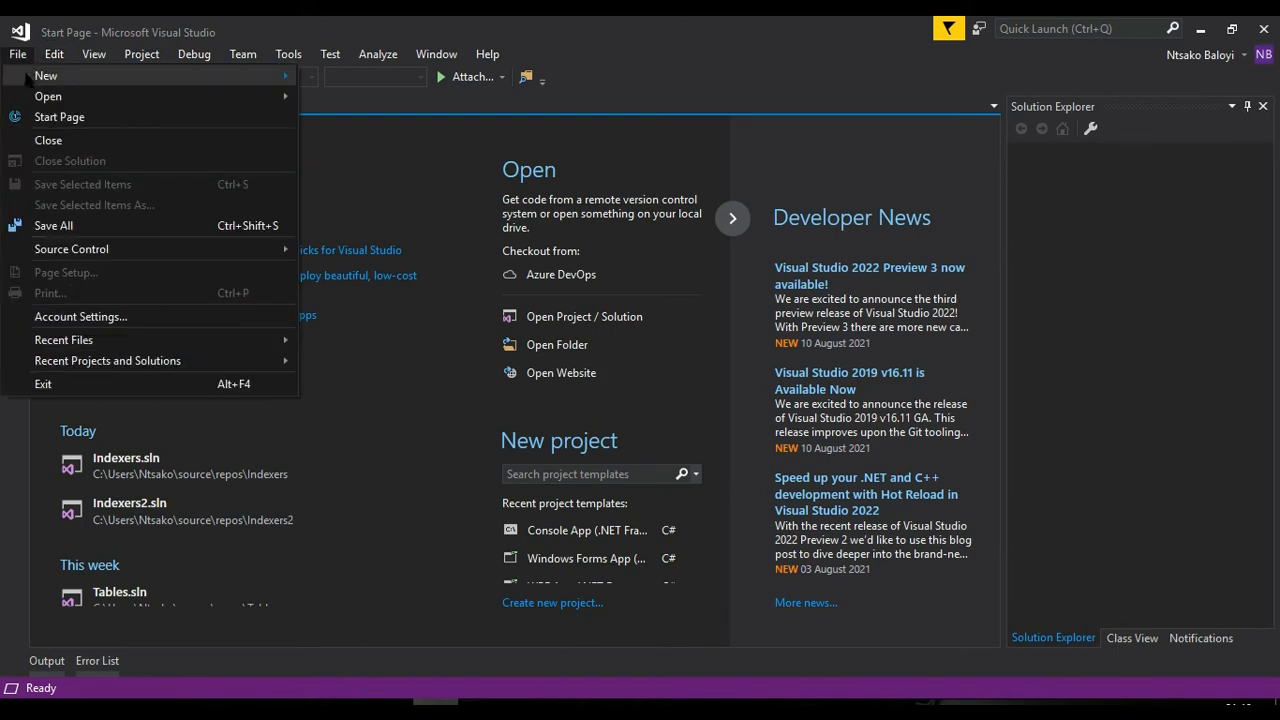
mouse_move(34, 78)
left_click(345, 77)
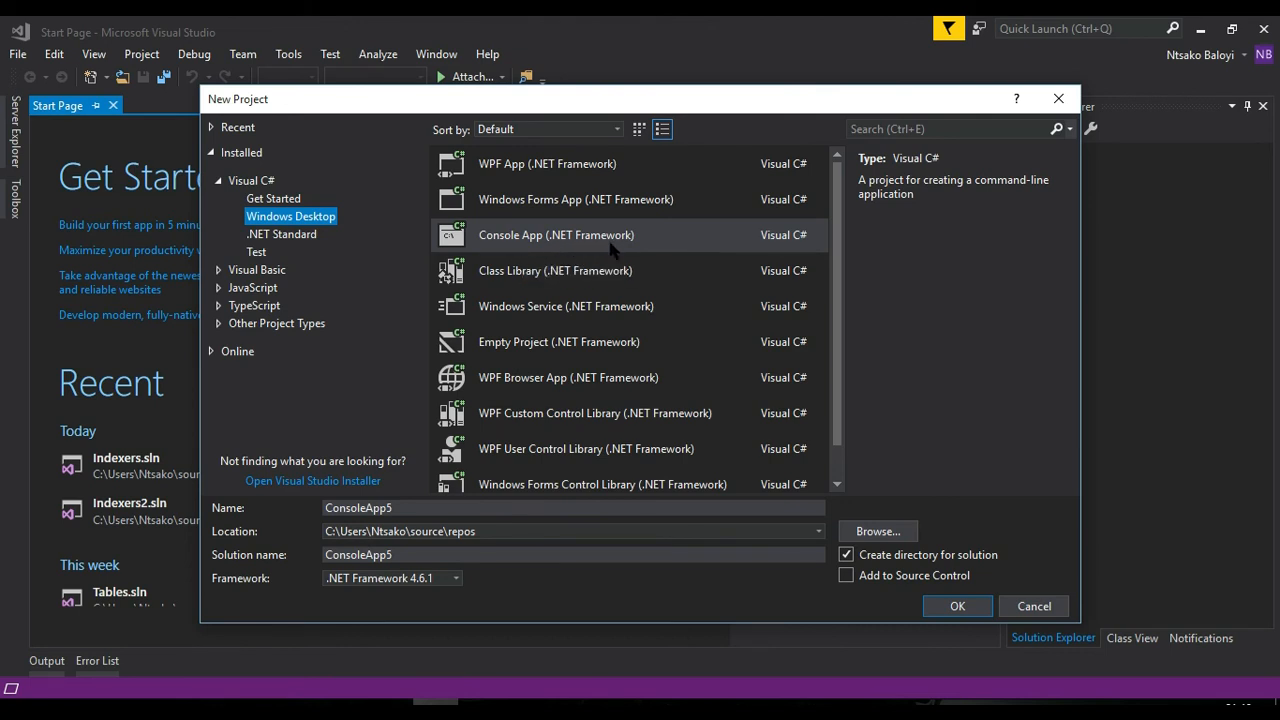
left_click(452, 507)
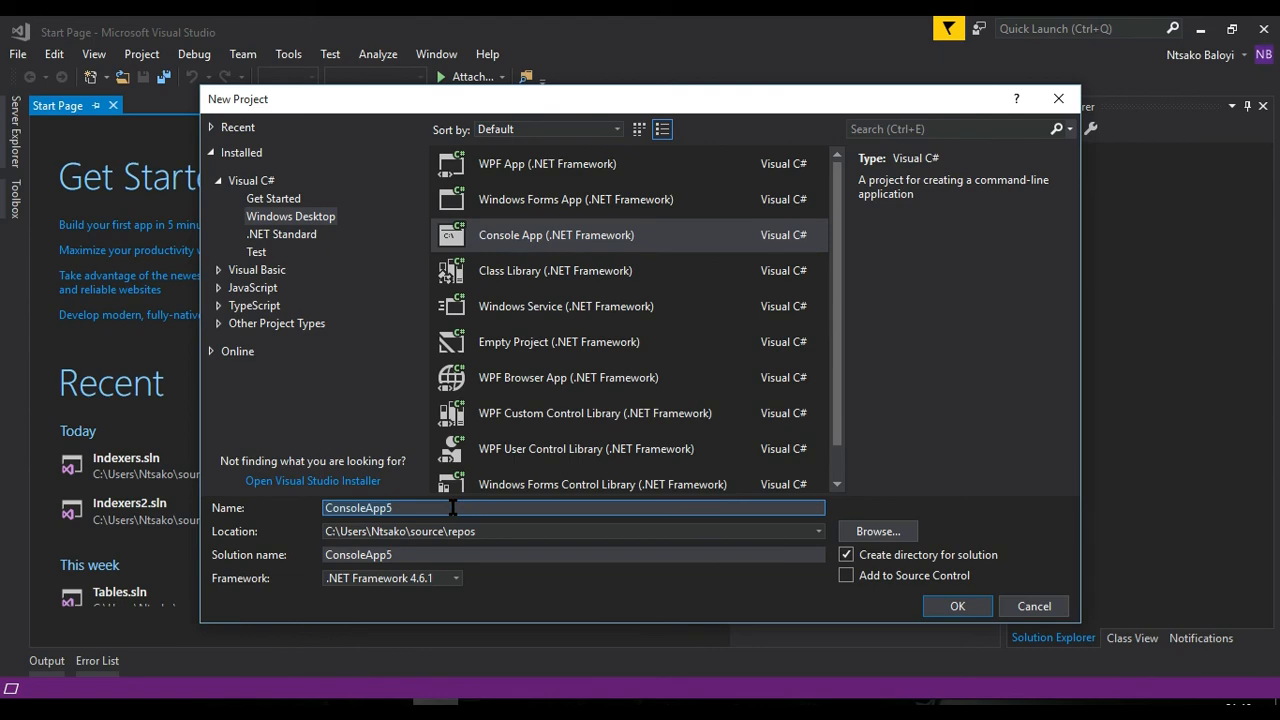
type("Hello")
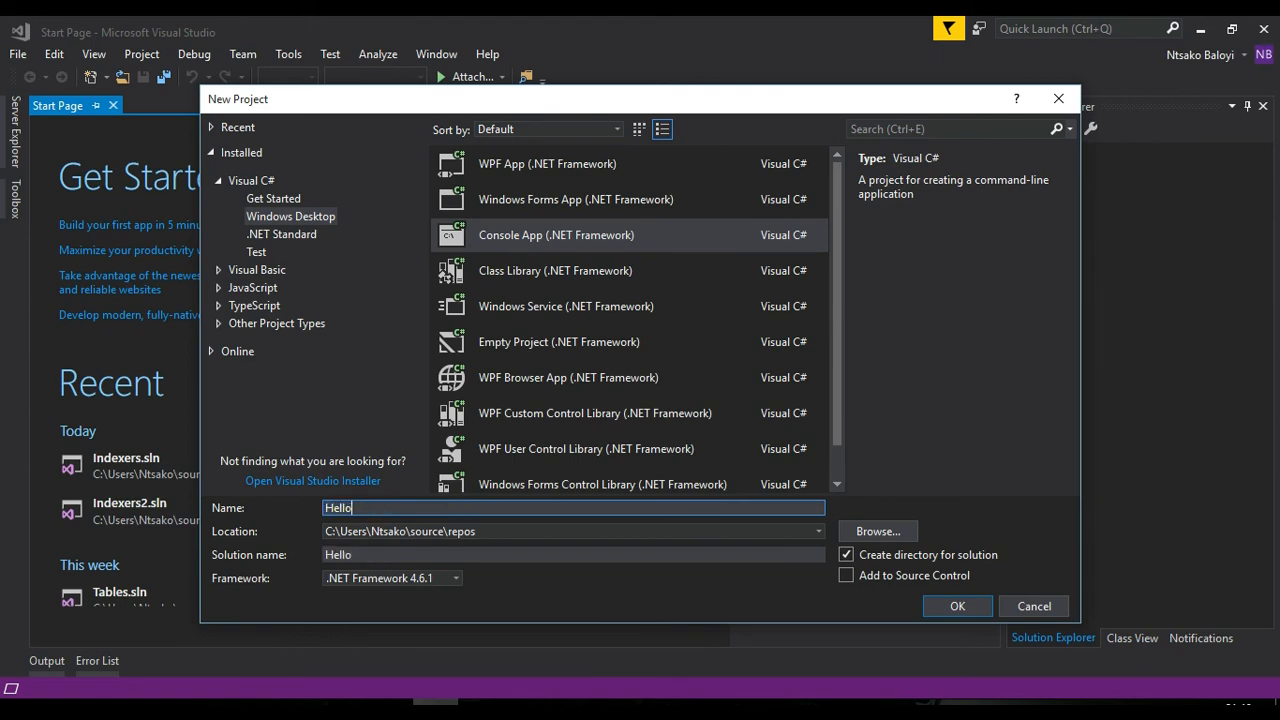
type("World")
left_click(957, 606)
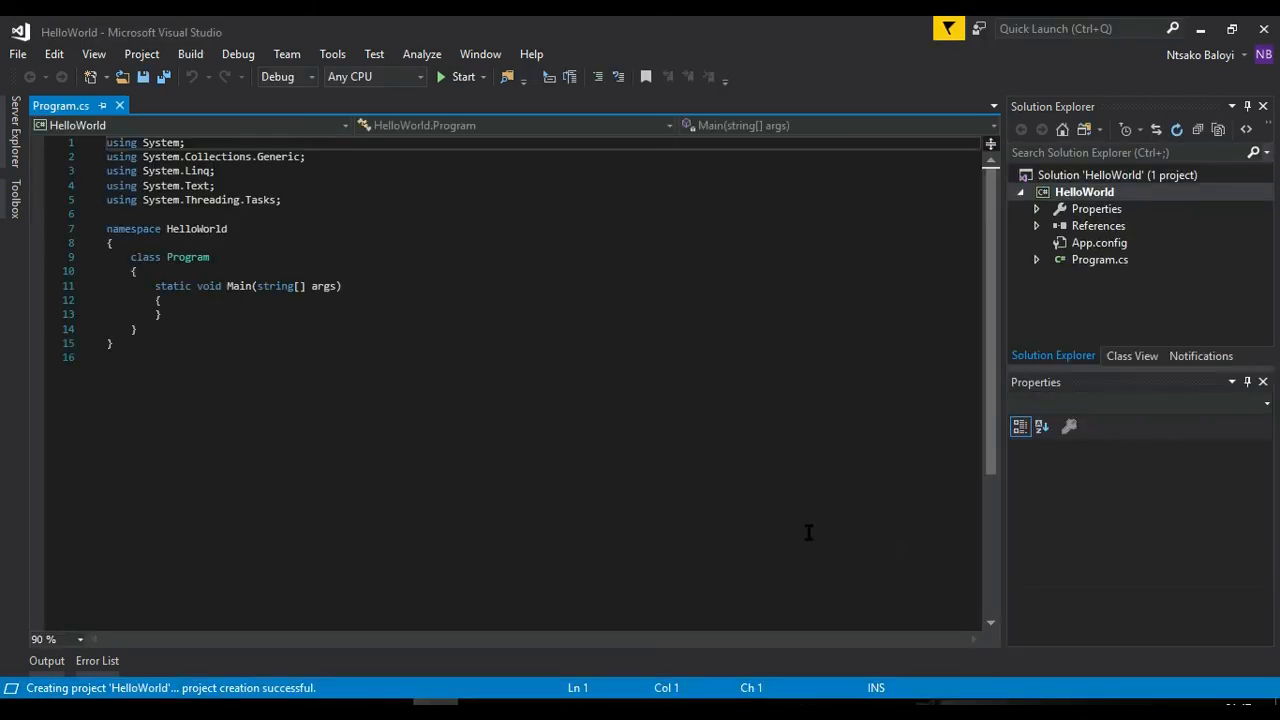
- Place the text cursor after the opening brace of the Main method in Program.cs
left_click(518, 302)
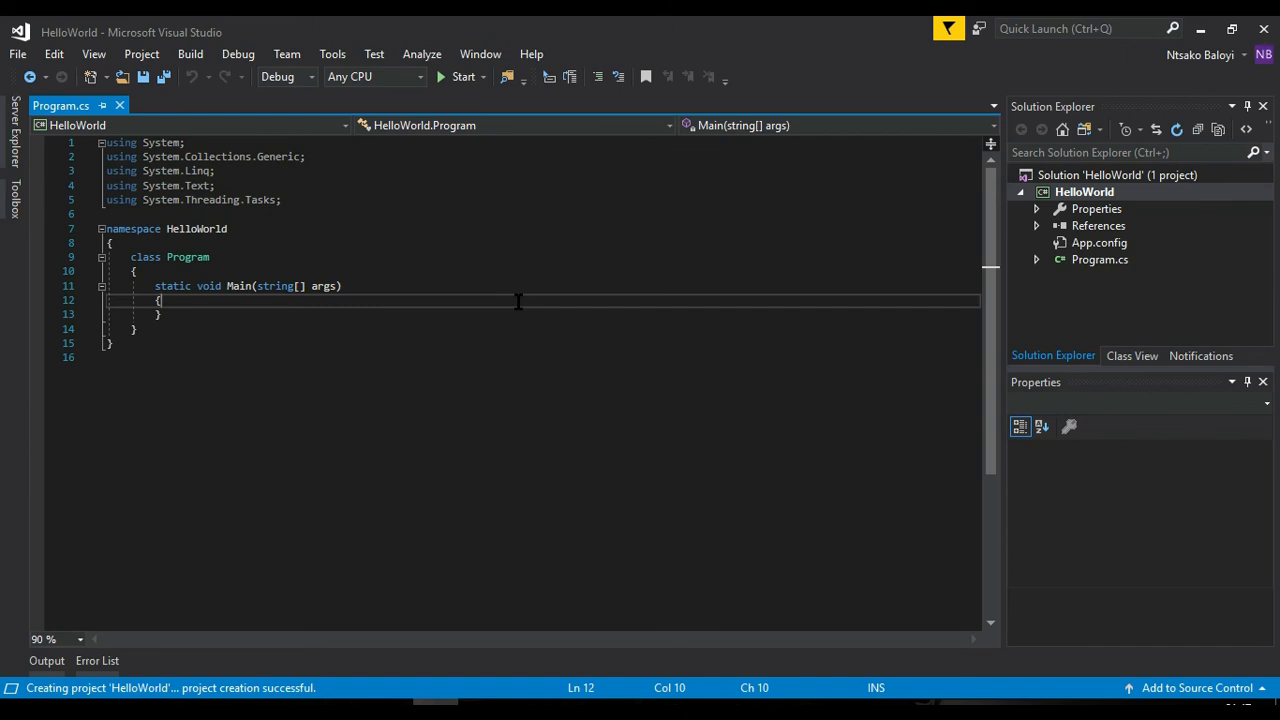